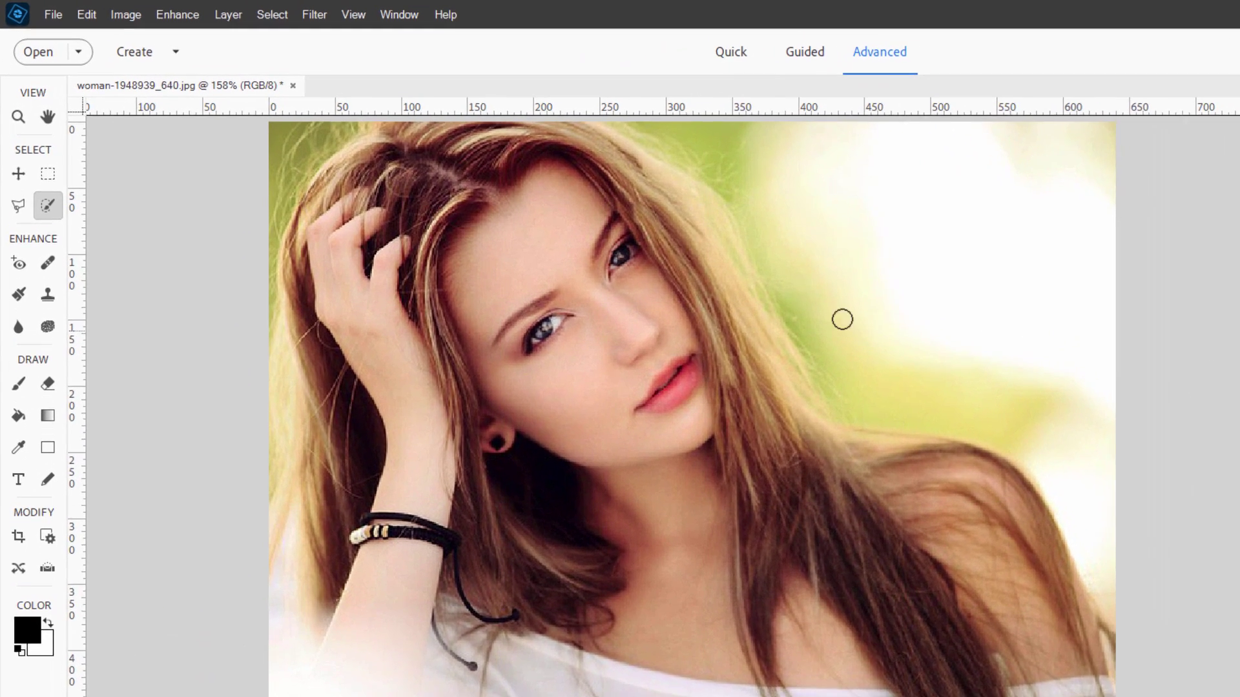
# Step: Open the Image > Resize > Image Size dialog to enlarge the portrait to 400%
pyautogui.click(96, 11)
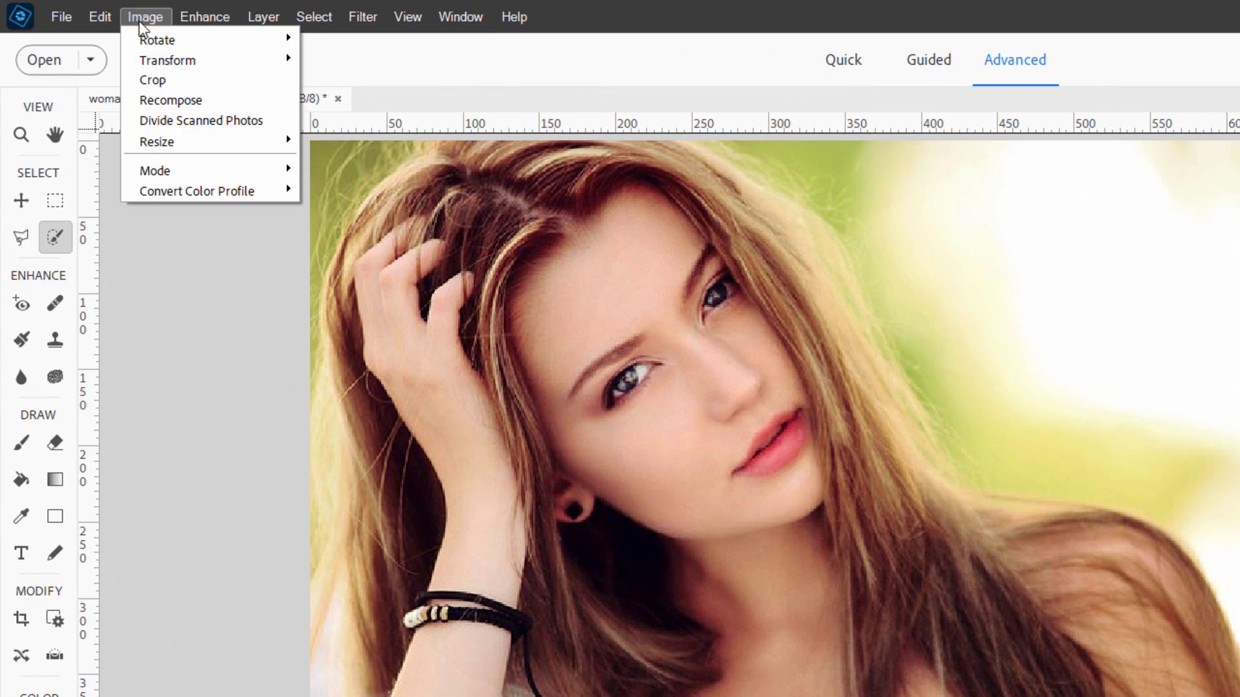
pyautogui.moveTo(191, 145)
pyautogui.click(382, 149)
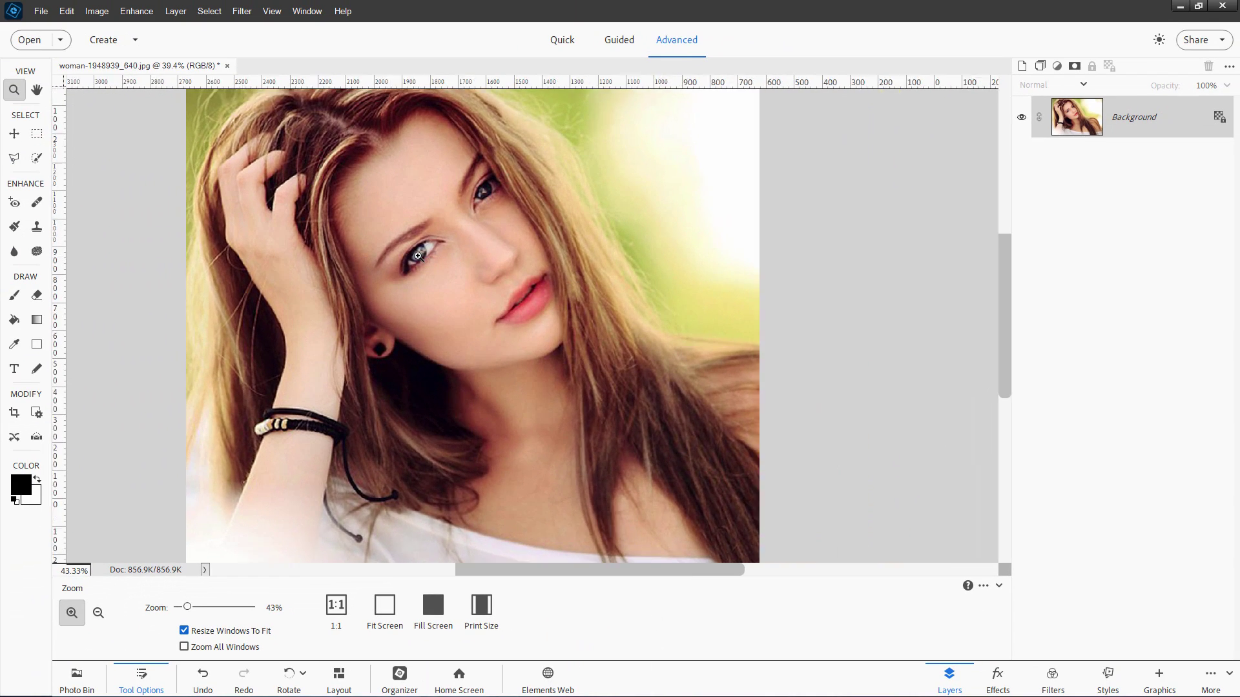
pyautogui.moveTo(417, 259); pyautogui.dragTo(439, 263)
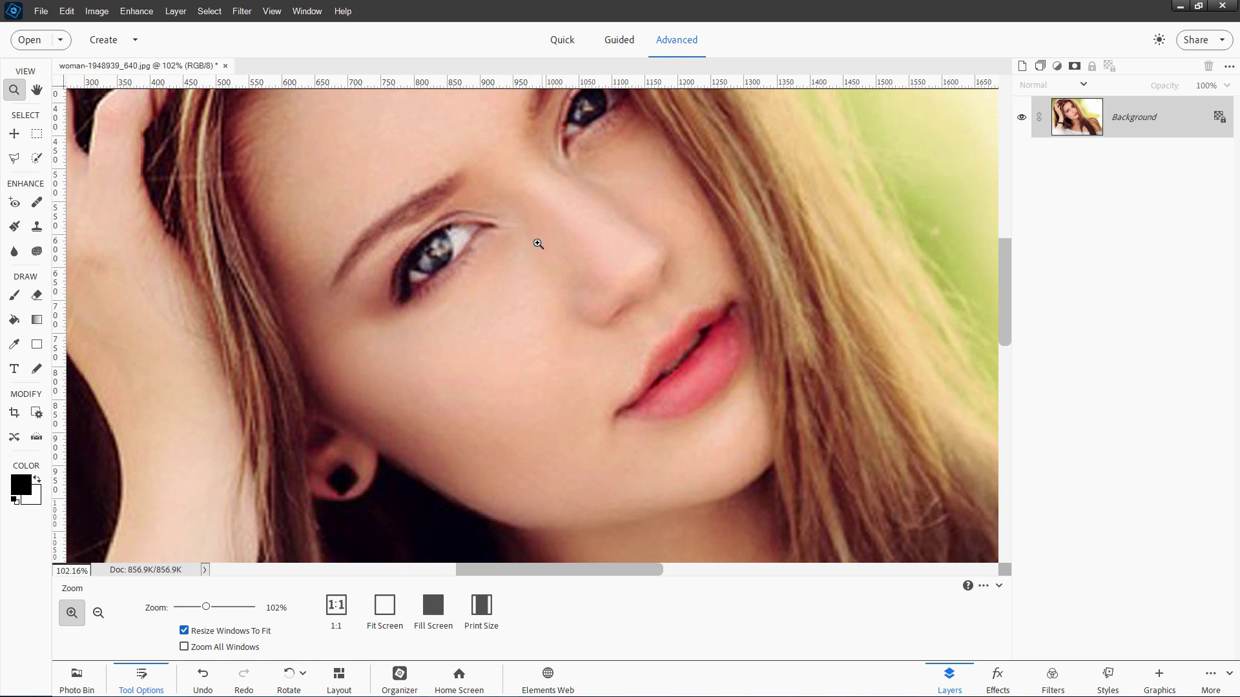
pyautogui.moveTo(537, 242); pyautogui.dragTo(538, 241)
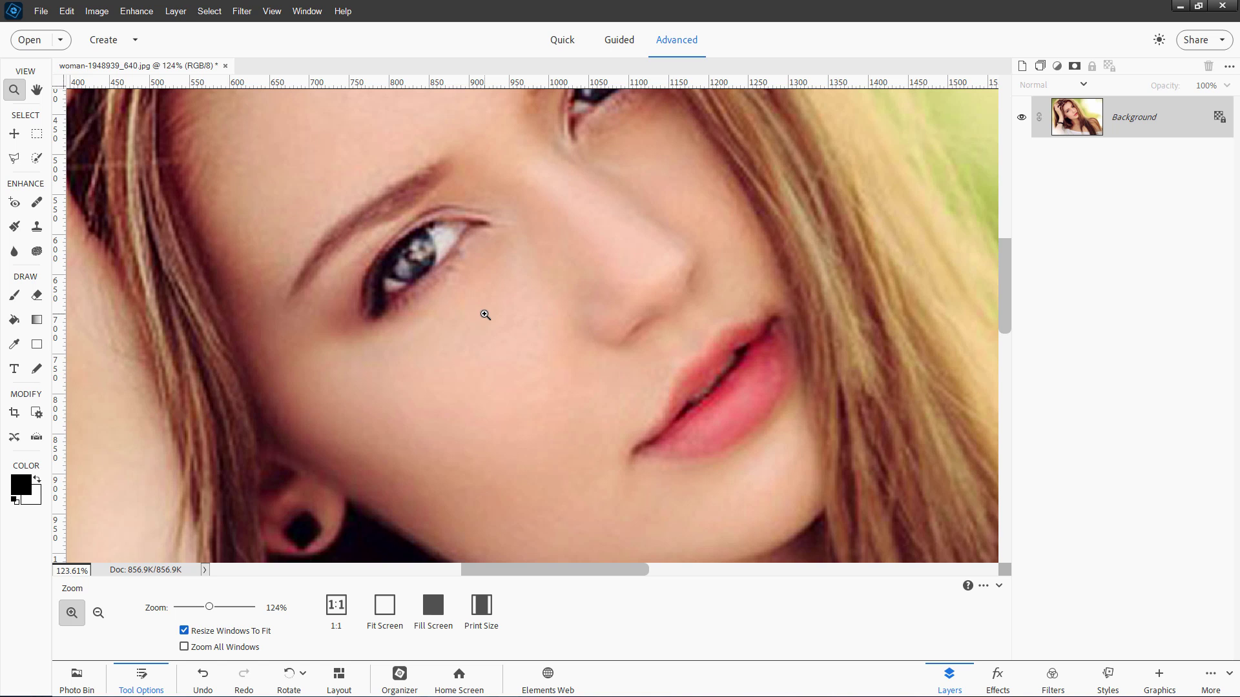
pyautogui.moveTo(485, 314)
pyautogui.mouseDown()
pyautogui.moveTo(503, 315)
pyautogui.moveTo(481, 316)
pyautogui.mouseUp()
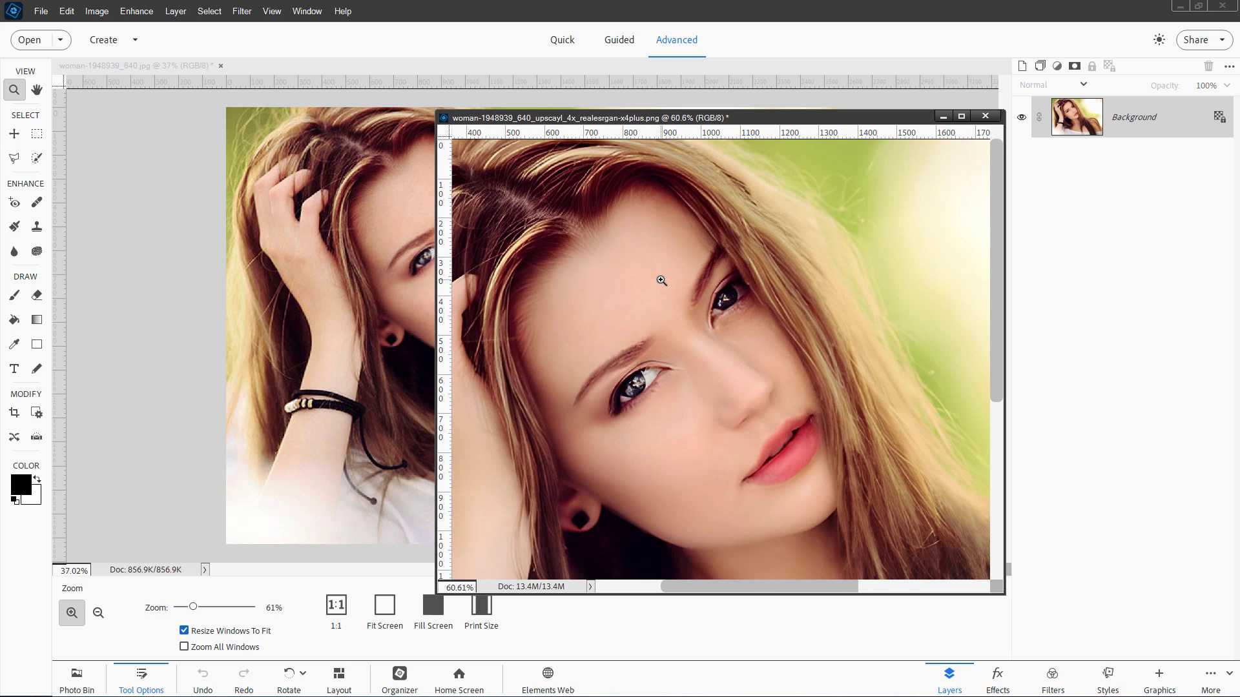
# Step: Zoom the Upscayl PNG to fit and position its window beside the resized JPG
pyautogui.moveTo(661, 280); pyautogui.dragTo(660, 279)
pyautogui.moveTo(684, 71); pyautogui.dragTo(942, 85)
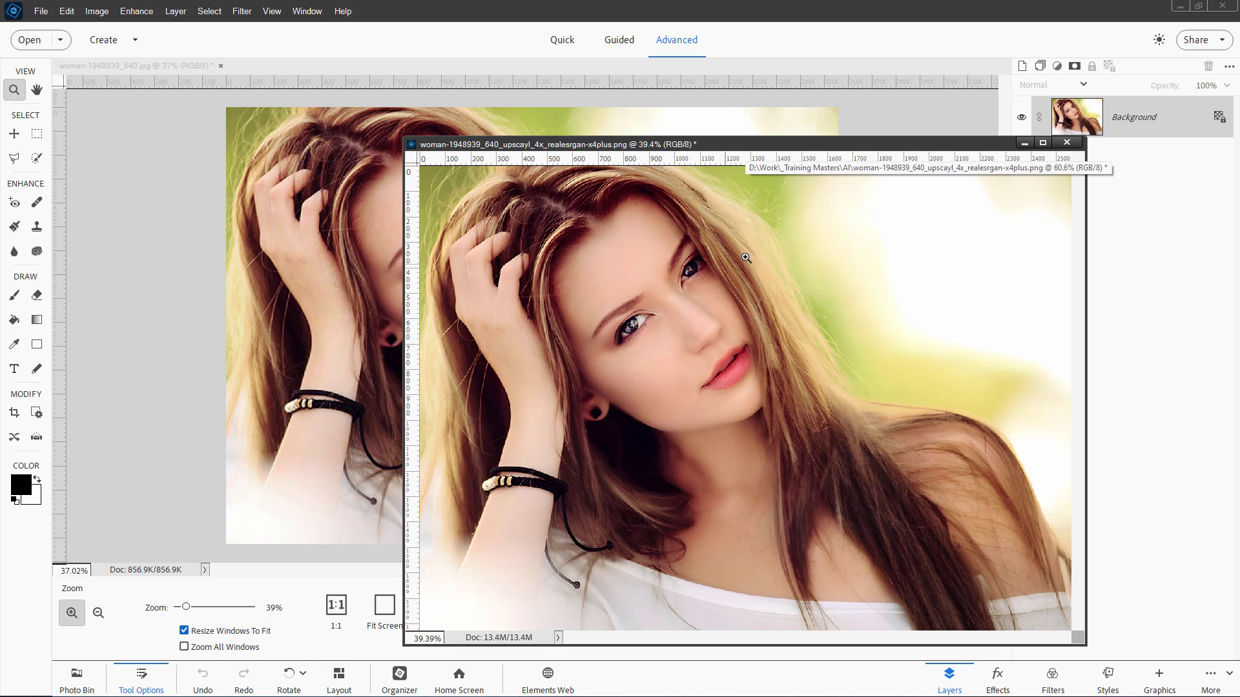
pyautogui.moveTo(767, 144); pyautogui.dragTo(737, 143)
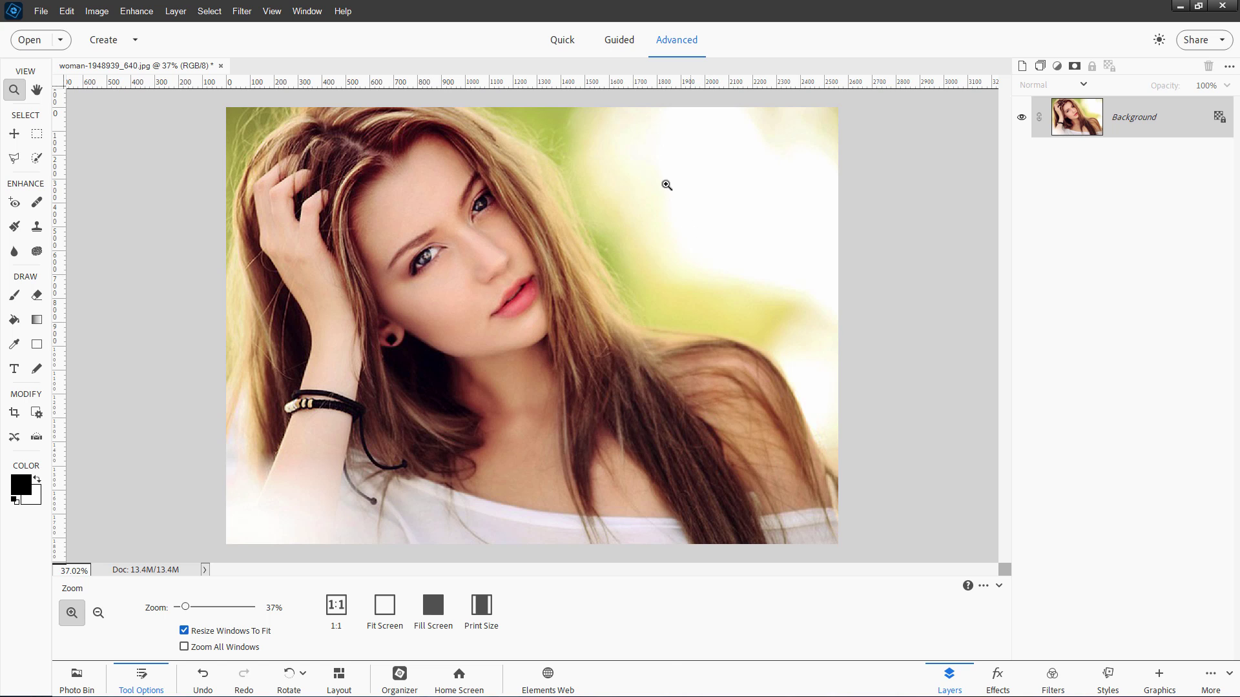
# Step: In Chrome, check the portrait's Pixabay download sizes, starting at 640×457, then go to Upscayl
pyautogui.hotkey('alt', 'Tab')
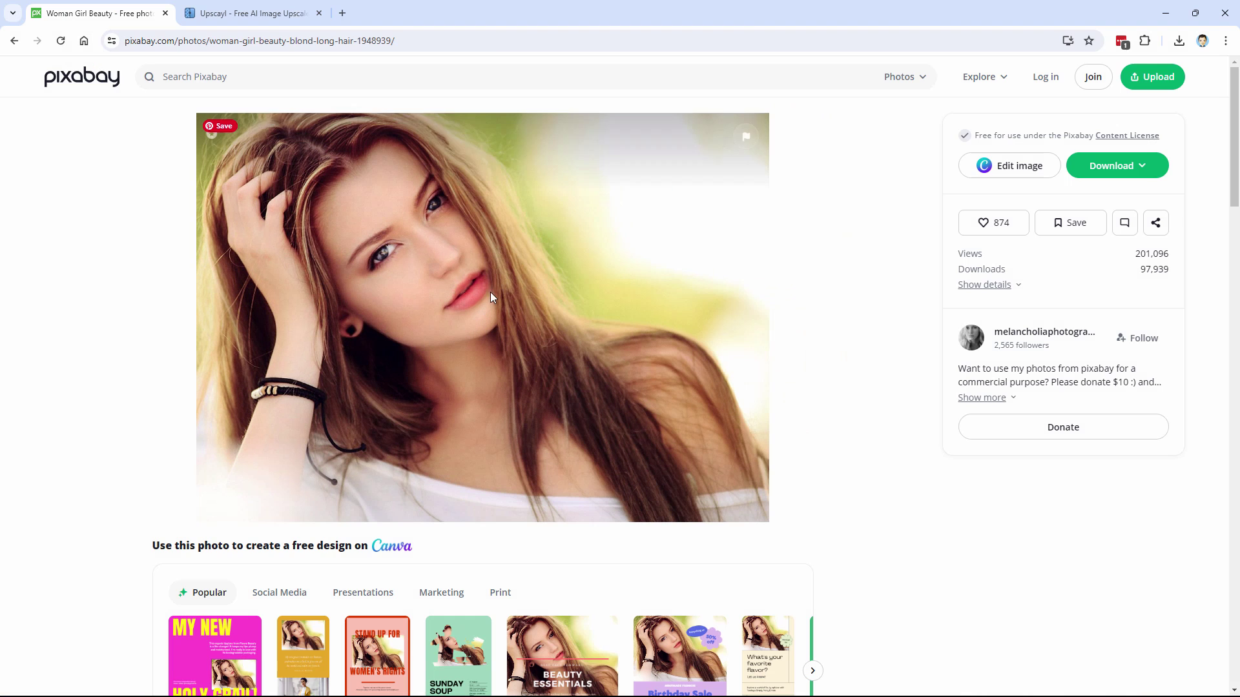
pyautogui.click(1147, 166)
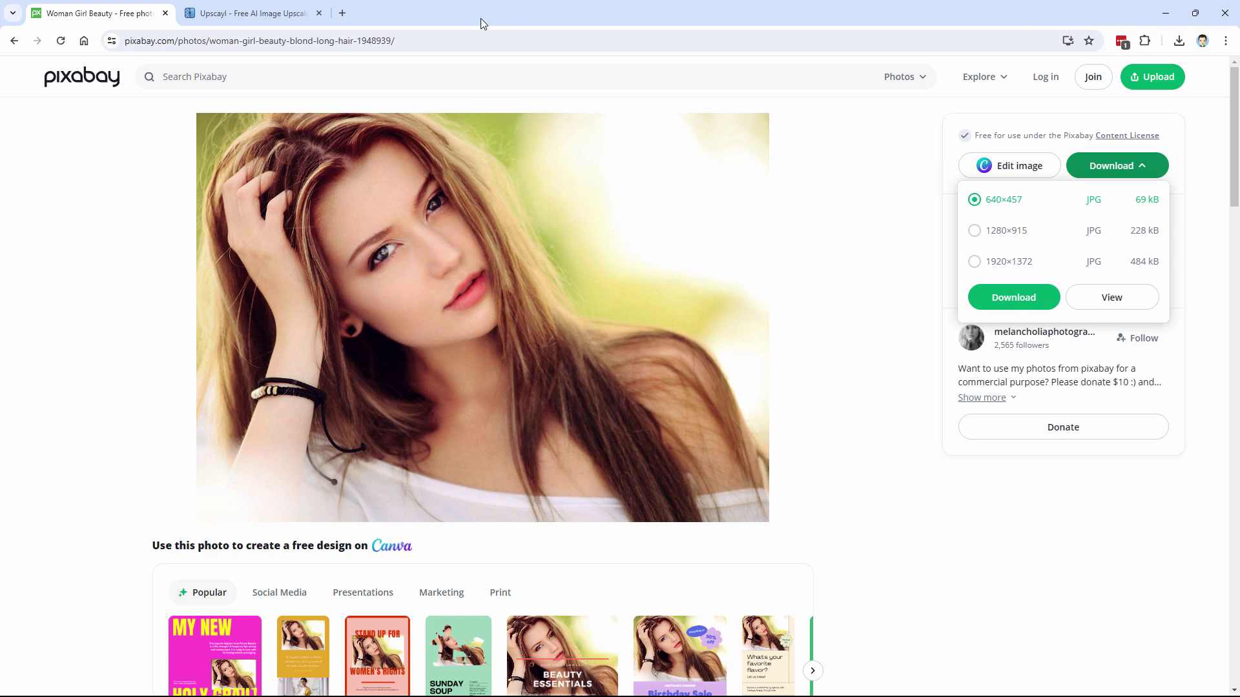
pyautogui.click(252, 13)
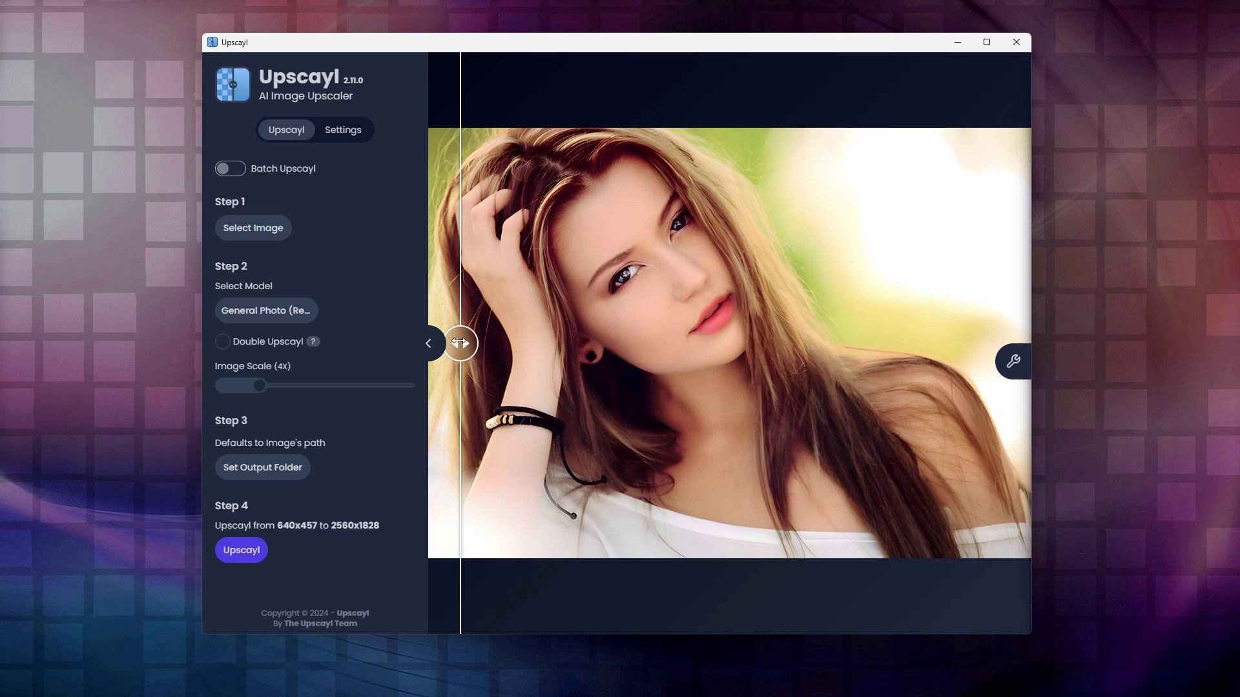
# Step: Drag the comparison slider right to show more of the 2560x1828 upscaled portrait
pyautogui.moveTo(458, 342); pyautogui.dragTo(550, 340)
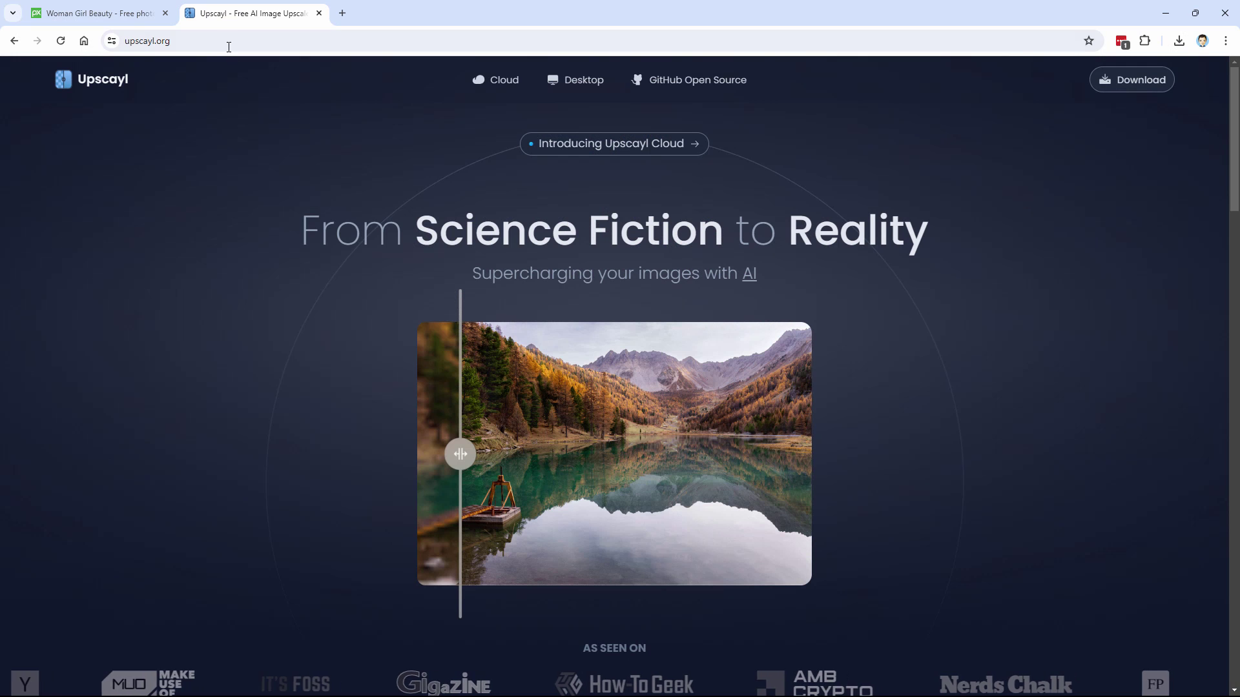
# Step: Select the upscayl.org address in Chrome's address bar
pyautogui.click(229, 43)
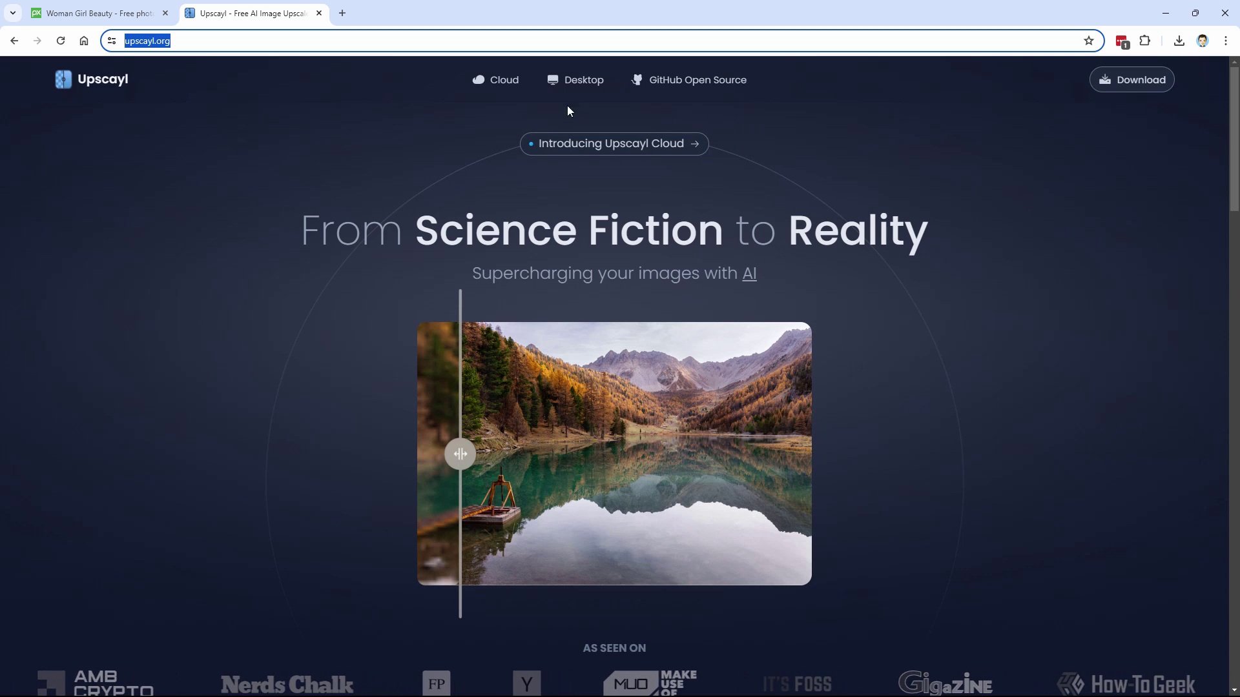
# Step: Jump to the Desktop and Download sections of the Upscayl website
pyautogui.click(589, 82)
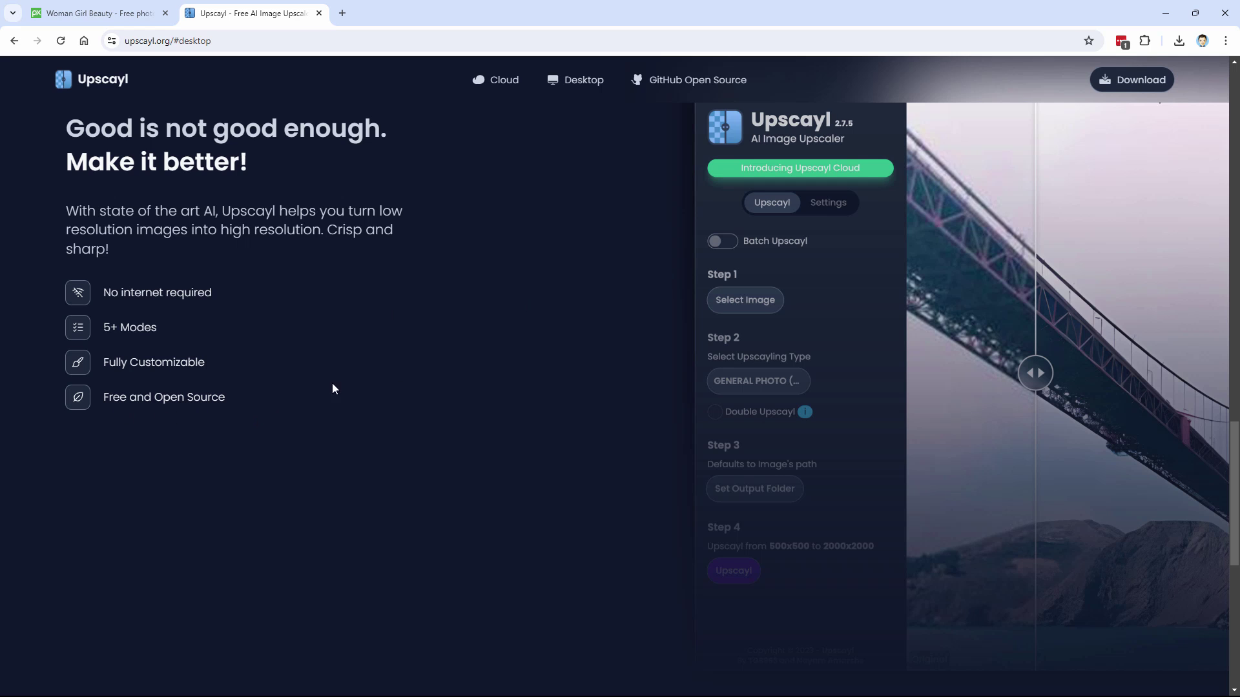
pyautogui.click(1130, 90)
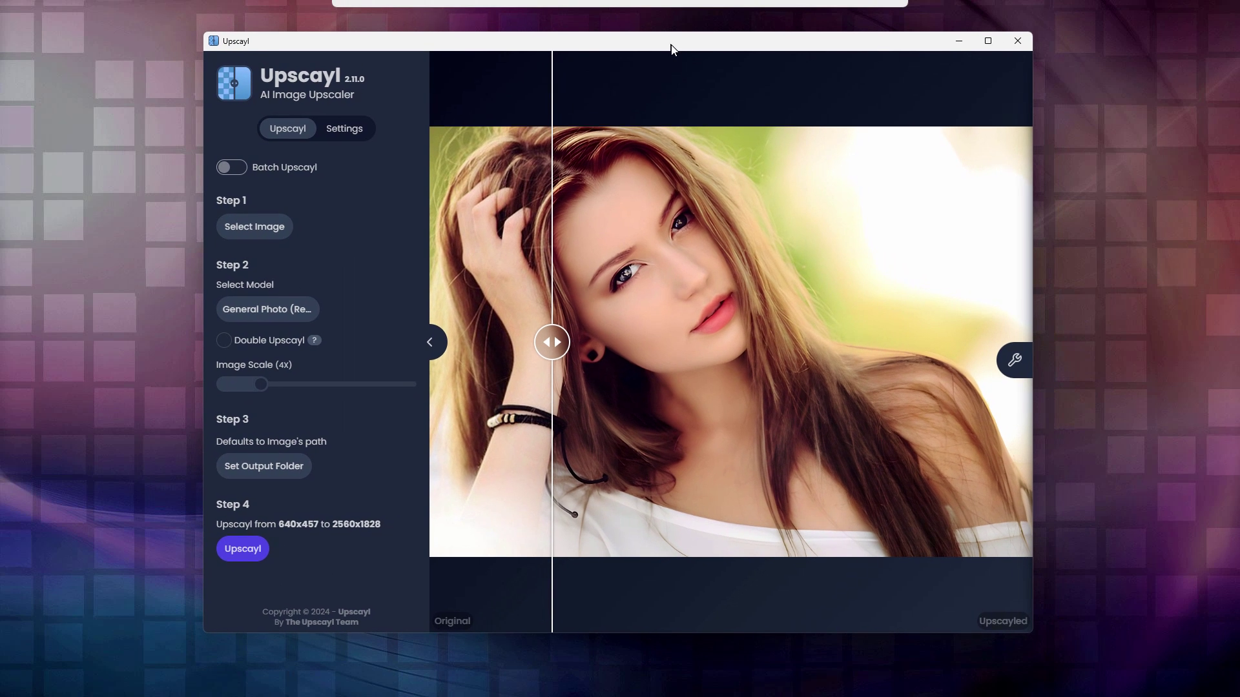
# Step: Maximize Upscayl, glance at Settings, and return to the four upscaling steps
pyautogui.click(989, 42)
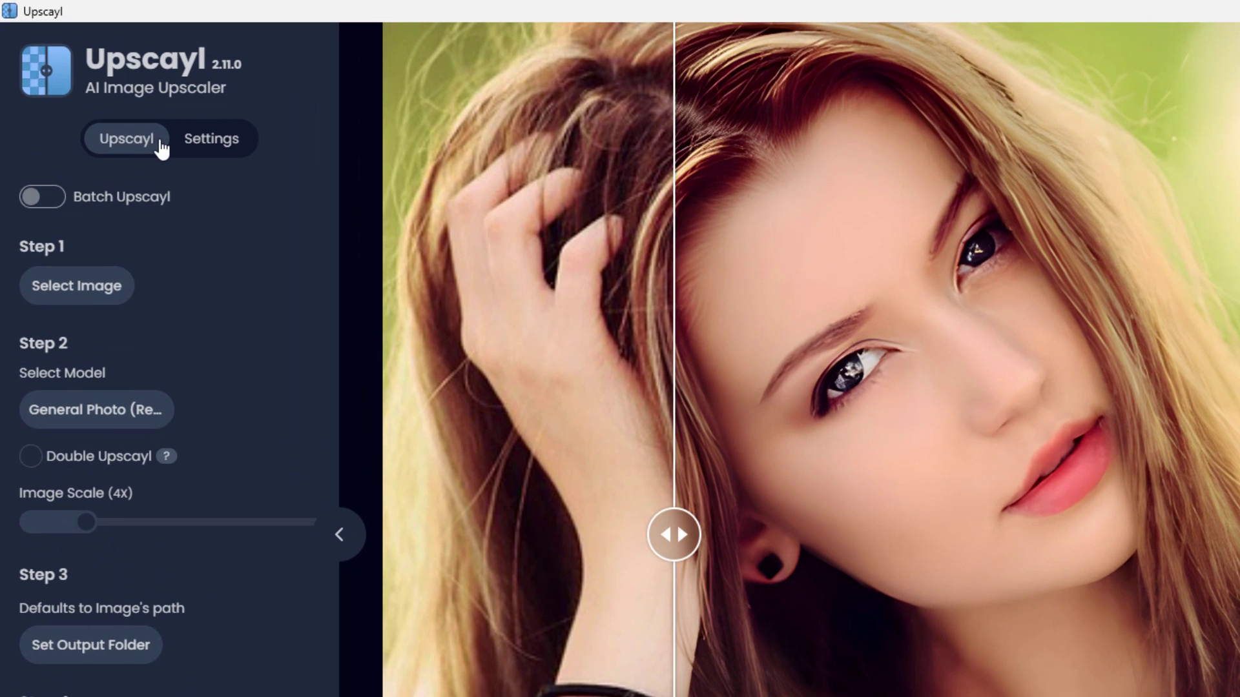
pyautogui.click(137, 96)
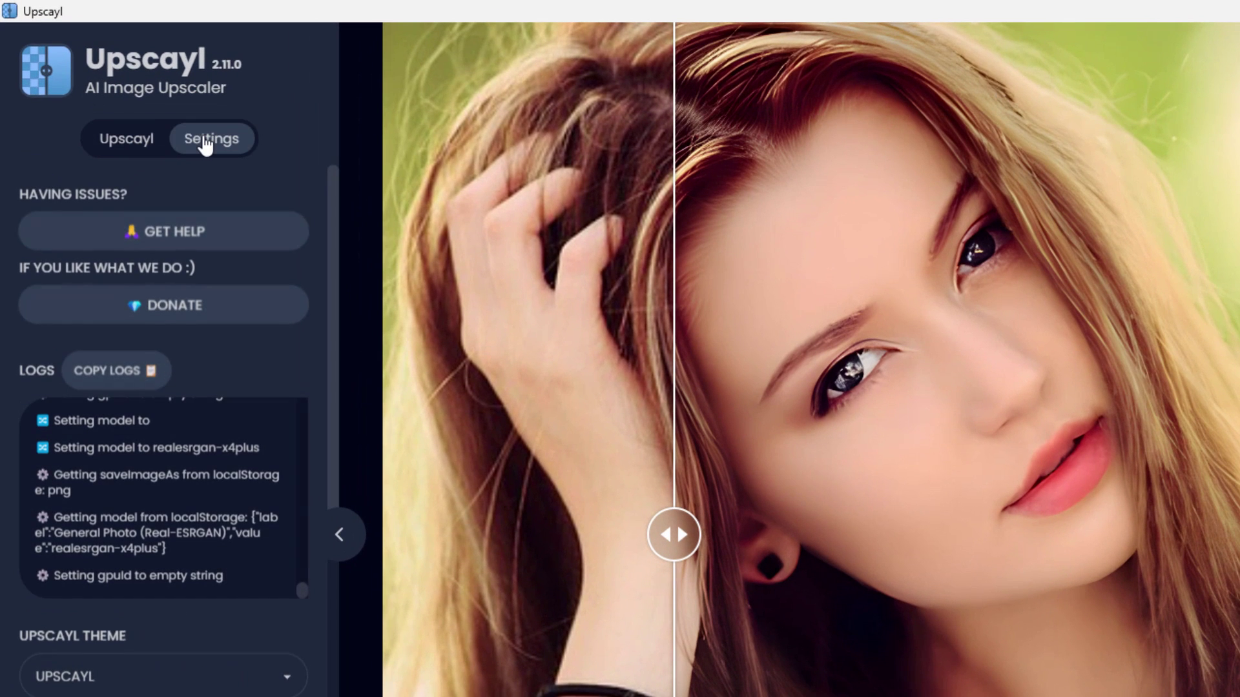
pyautogui.click(206, 143)
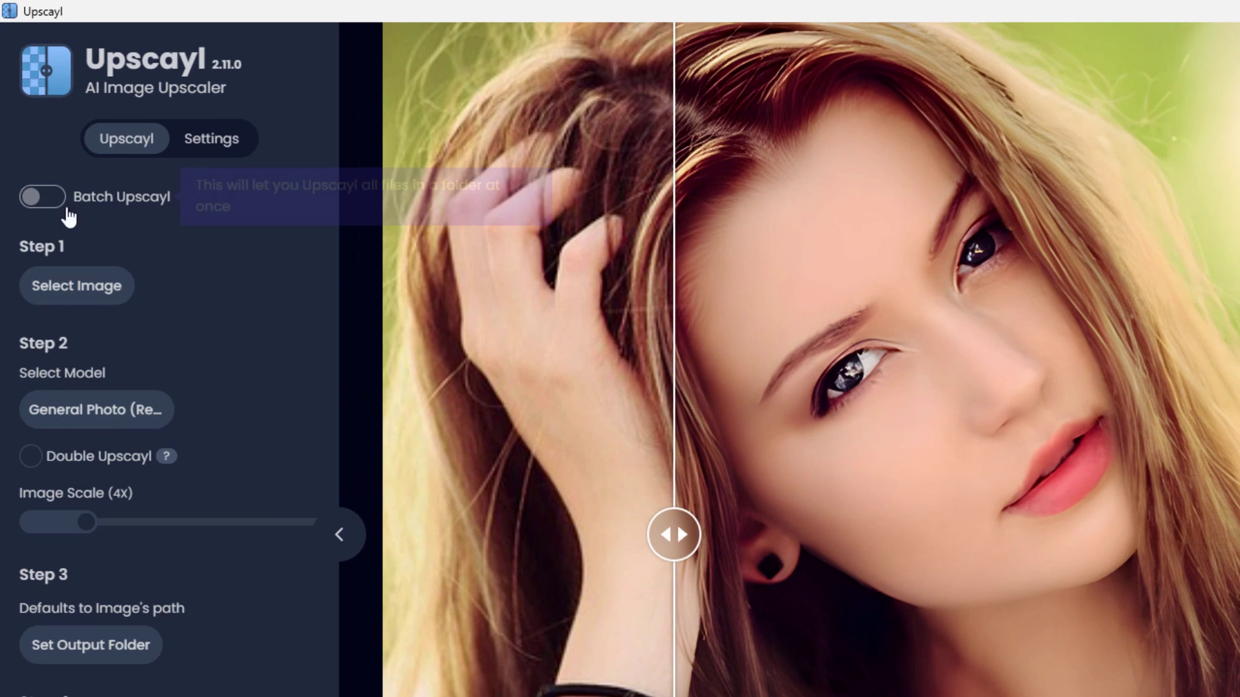
pyautogui.moveTo(99, 200)
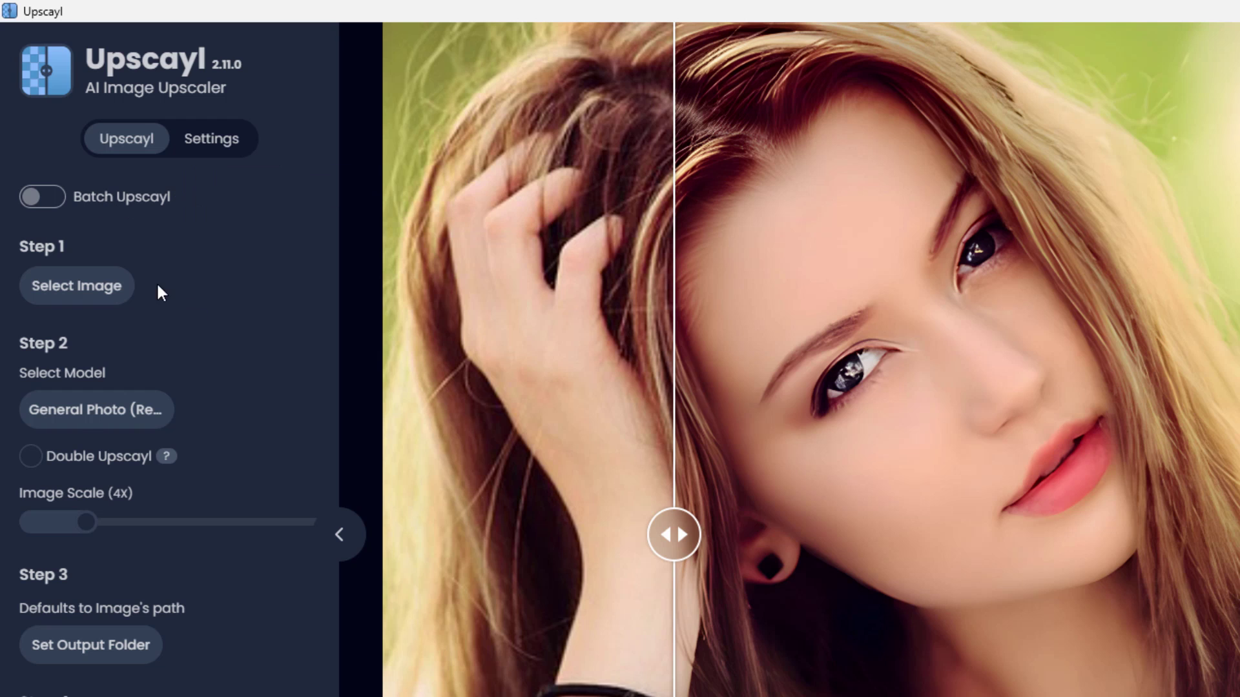
pyautogui.moveTo(59, 297)
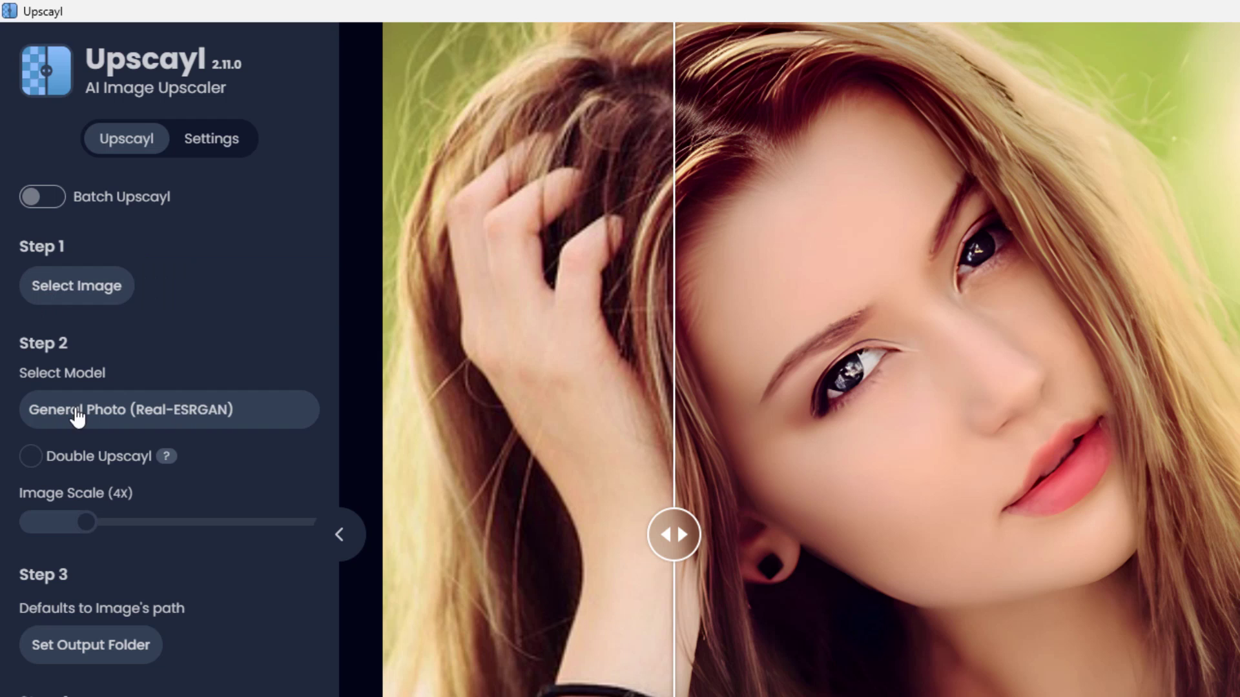
# Step: Keep General Photo (Real-ESRGAN) selected in the upscaling model list
pyautogui.click(183, 412)
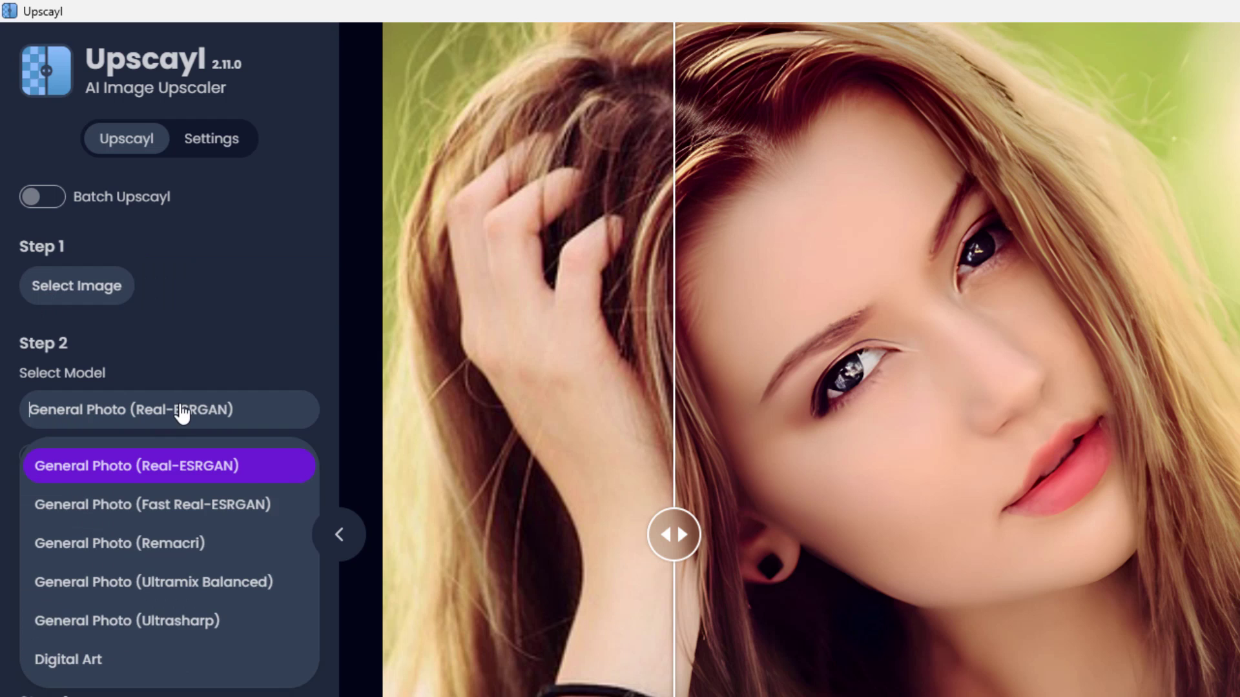
pyautogui.click(172, 465)
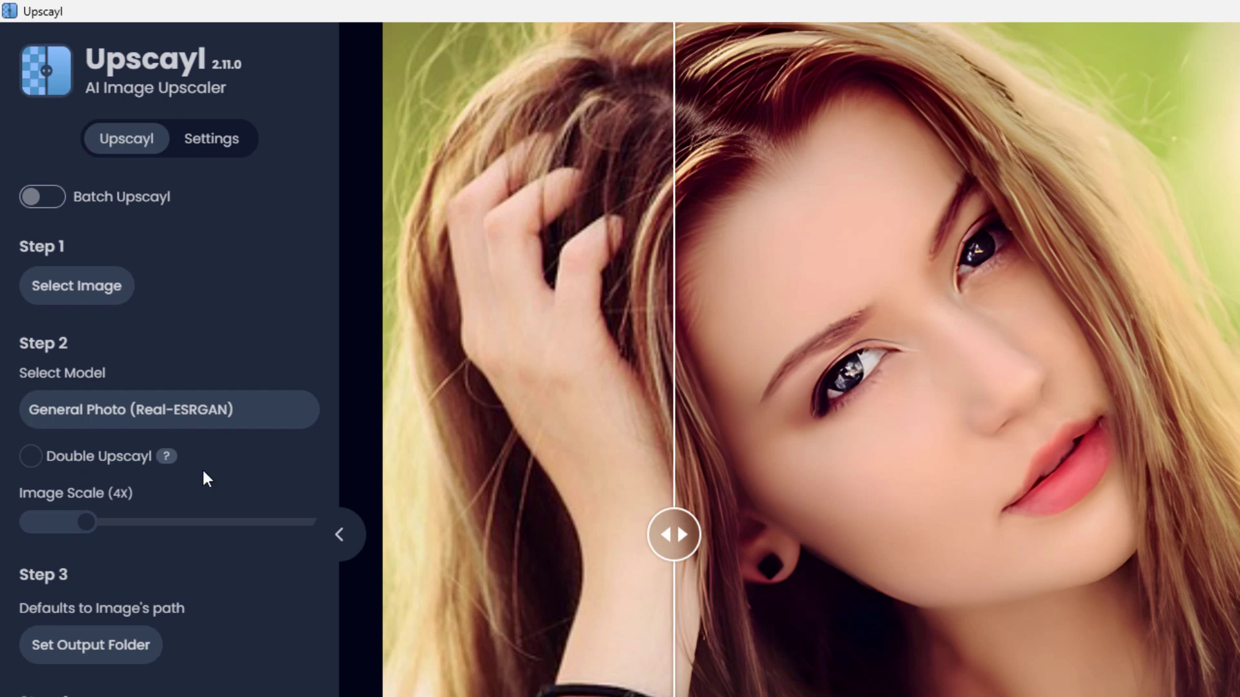
pyautogui.moveTo(168, 457)
# Step: Slide Image Scale to 10x and back to 4x, toggling Double Upscayl on then off
pyautogui.moveTo(94, 528); pyautogui.dragTo(198, 525)
pyautogui.moveTo(152, 499)
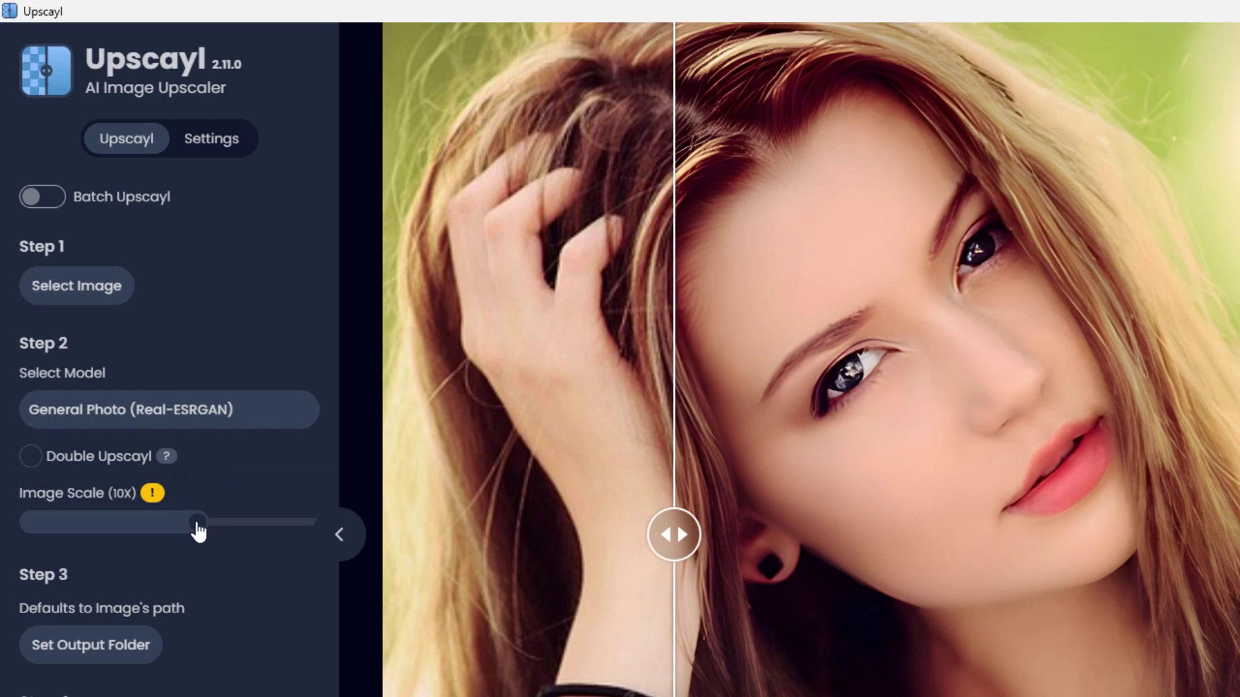
pyautogui.moveTo(196, 530); pyautogui.dragTo(94, 529)
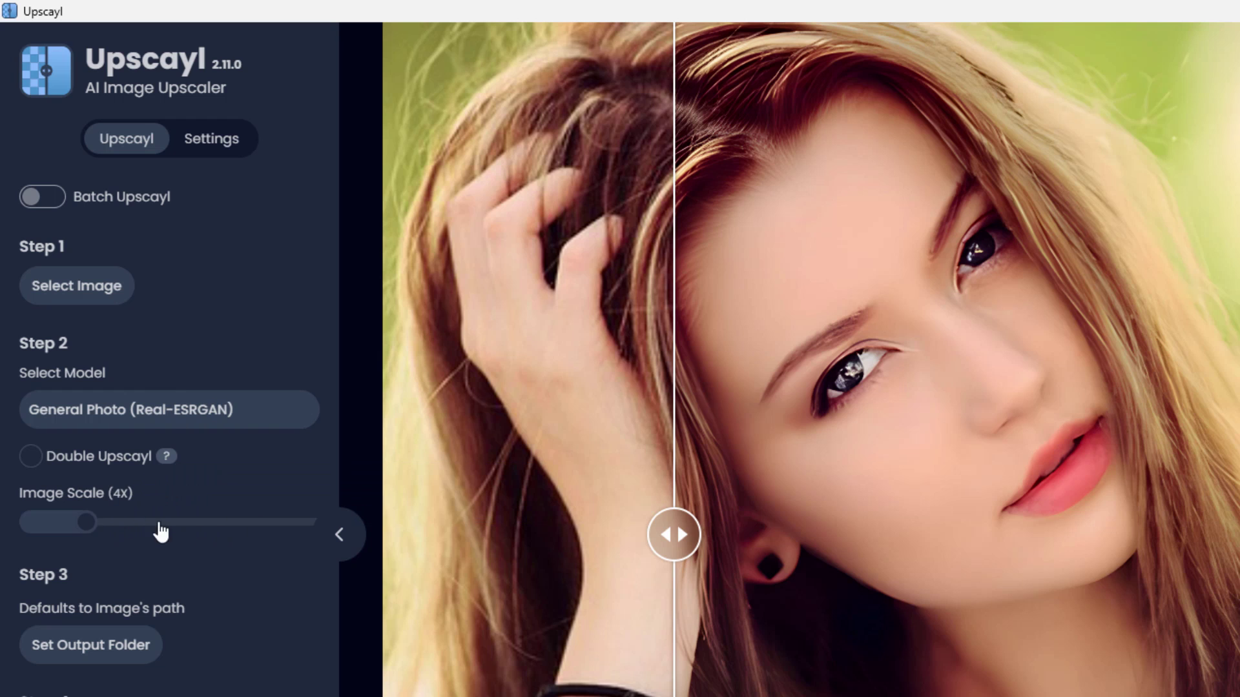
pyautogui.click(51, 459)
pyautogui.click(30, 459)
pyautogui.moveTo(91, 645)
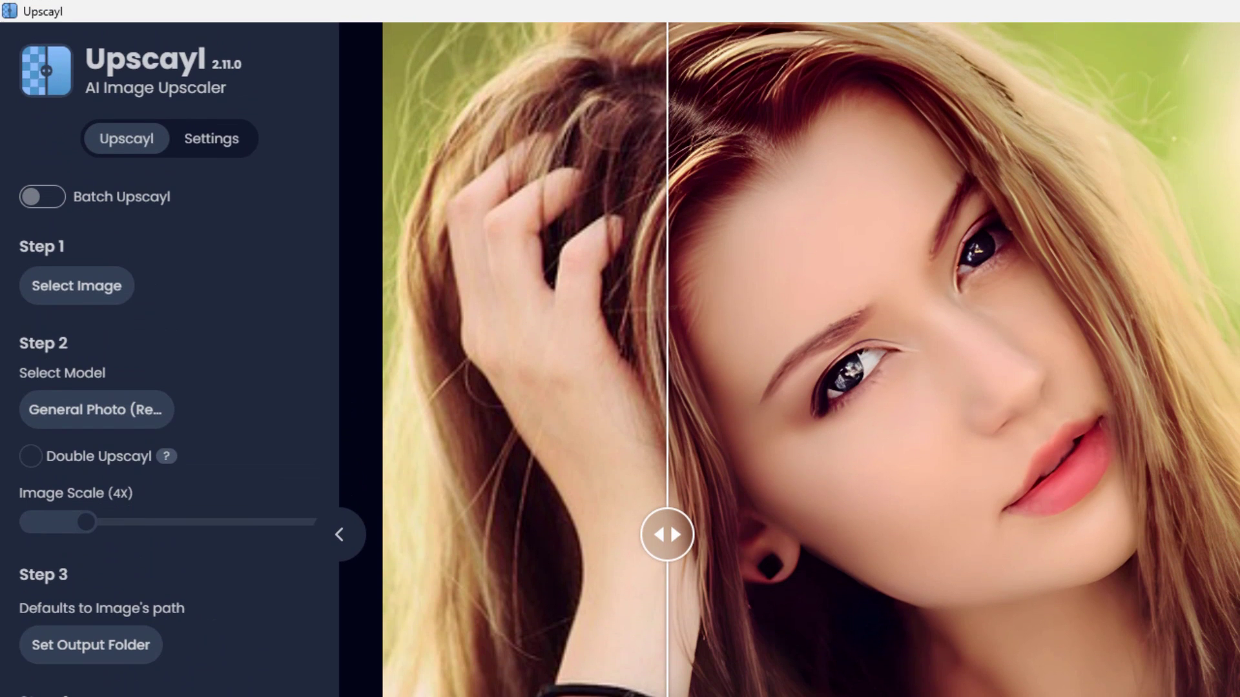
# Step: In Settings, try the LIGHT and DARK options under Upscayl Theme
pyautogui.click(206, 144)
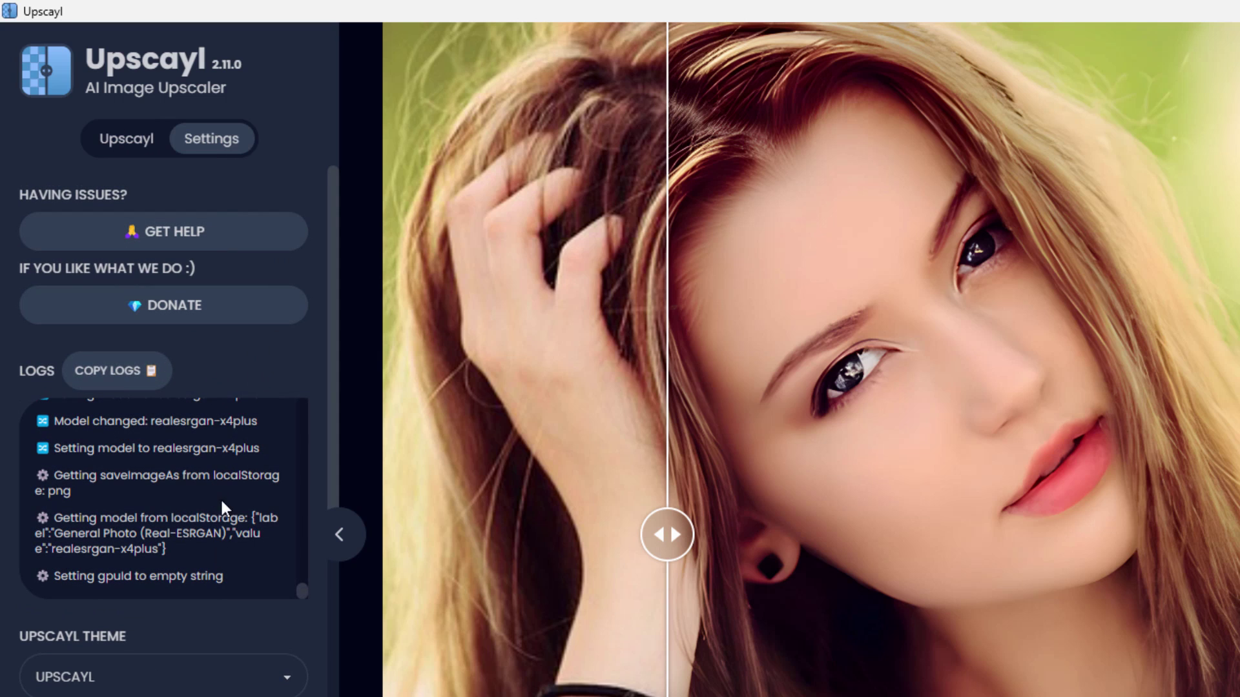
pyautogui.moveTo(332, 435); pyautogui.dragTo(308, 602)
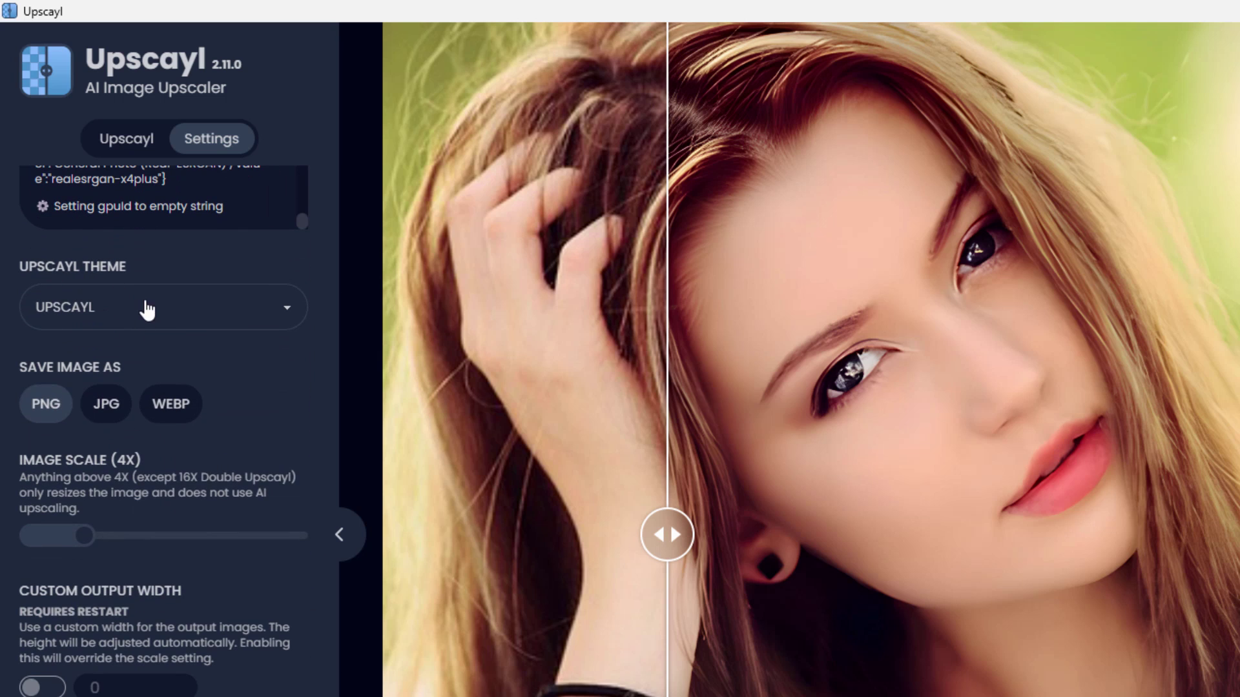
pyautogui.click(285, 313)
pyautogui.click(137, 371)
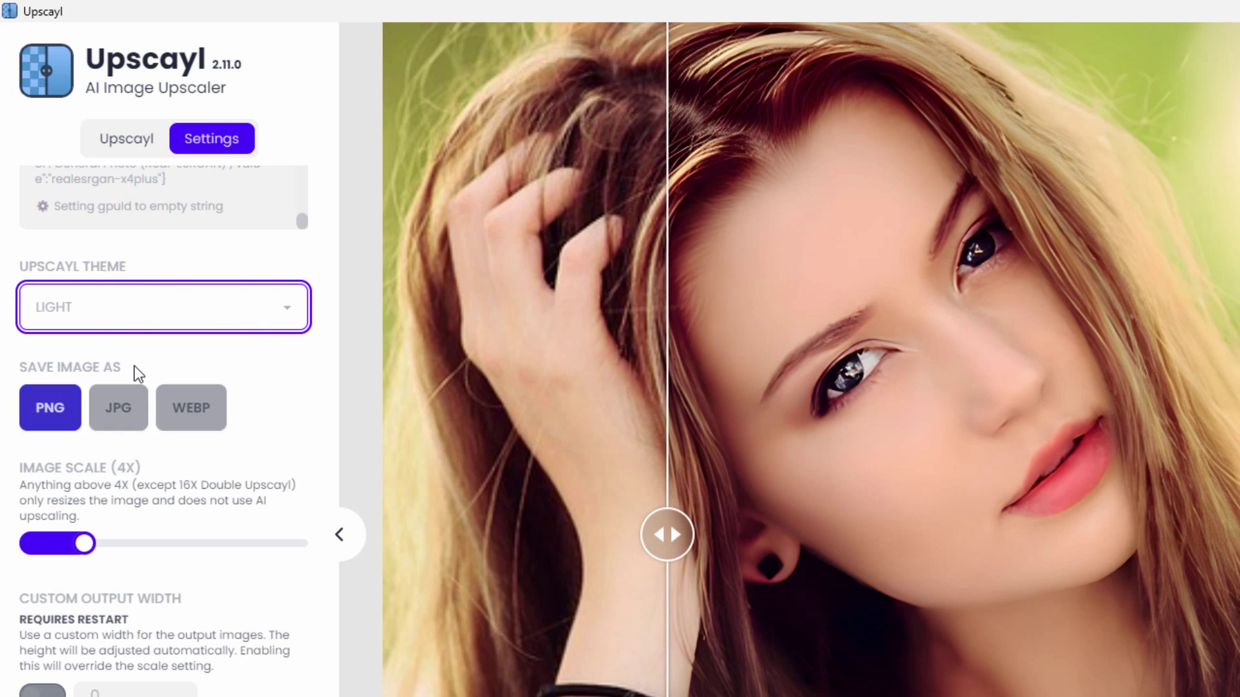
pyautogui.click(288, 316)
pyautogui.click(94, 387)
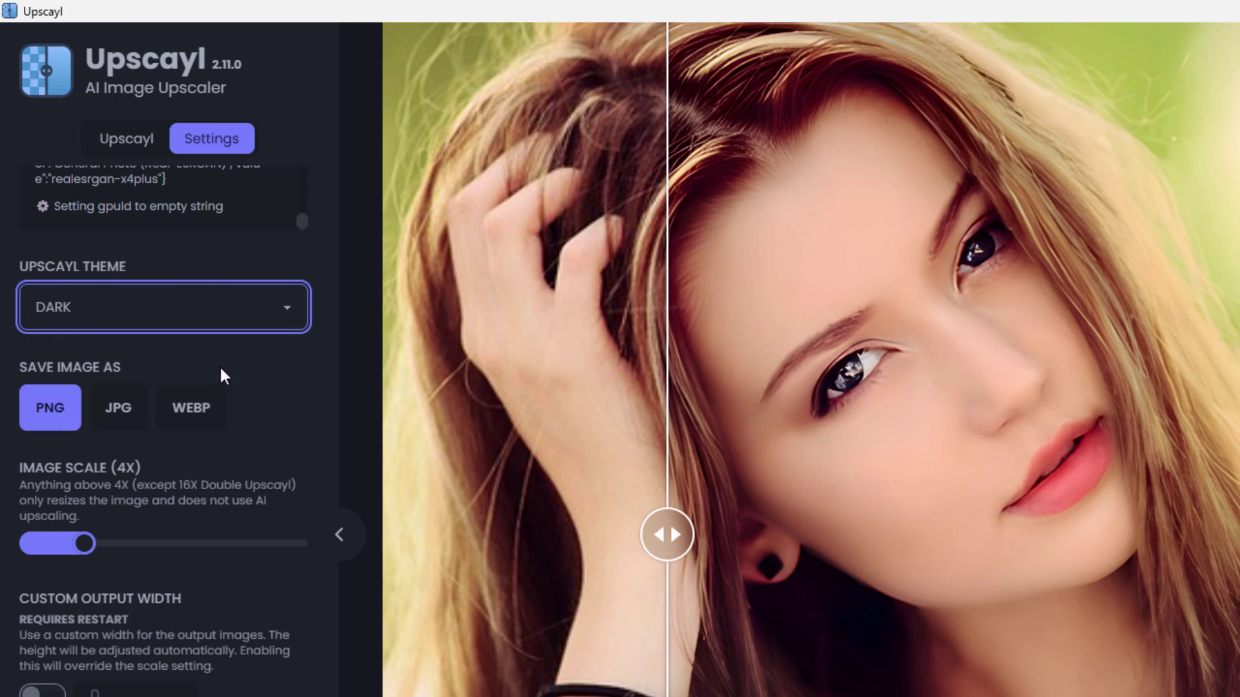
# Step: Try the HALLOWEEN, GARDEN and AQUA themes, then restore the default UPSCAYL theme
pyautogui.click(288, 321)
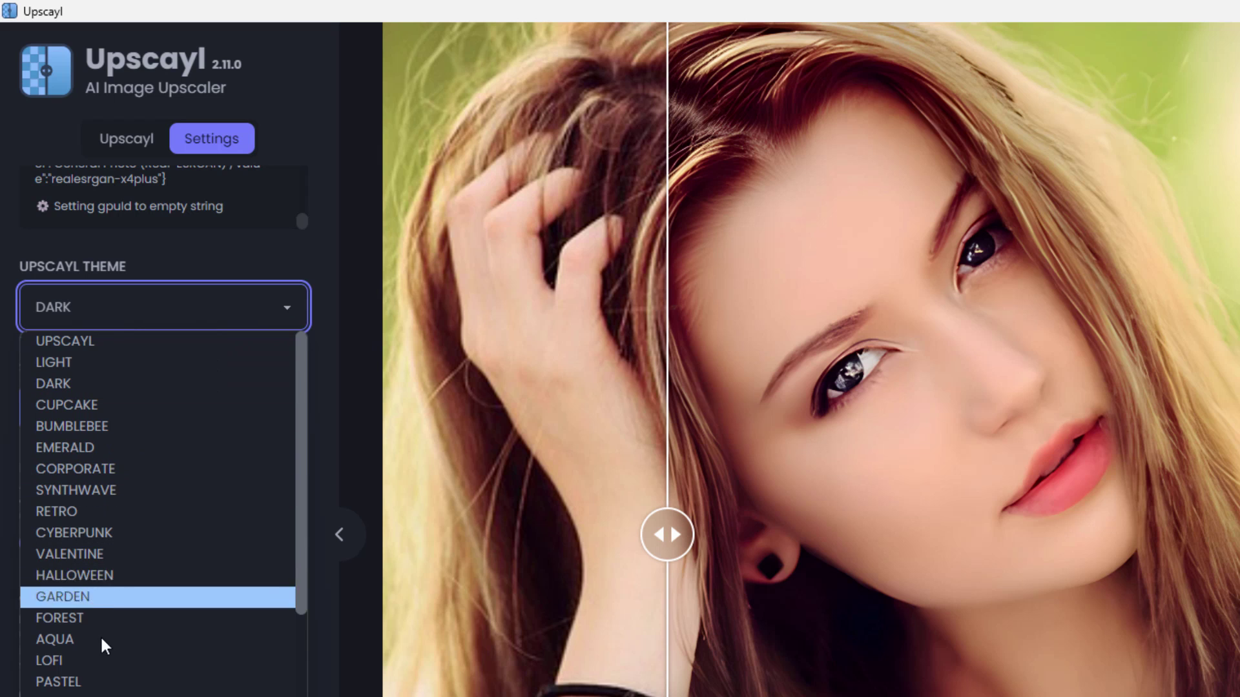
pyautogui.click(109, 575)
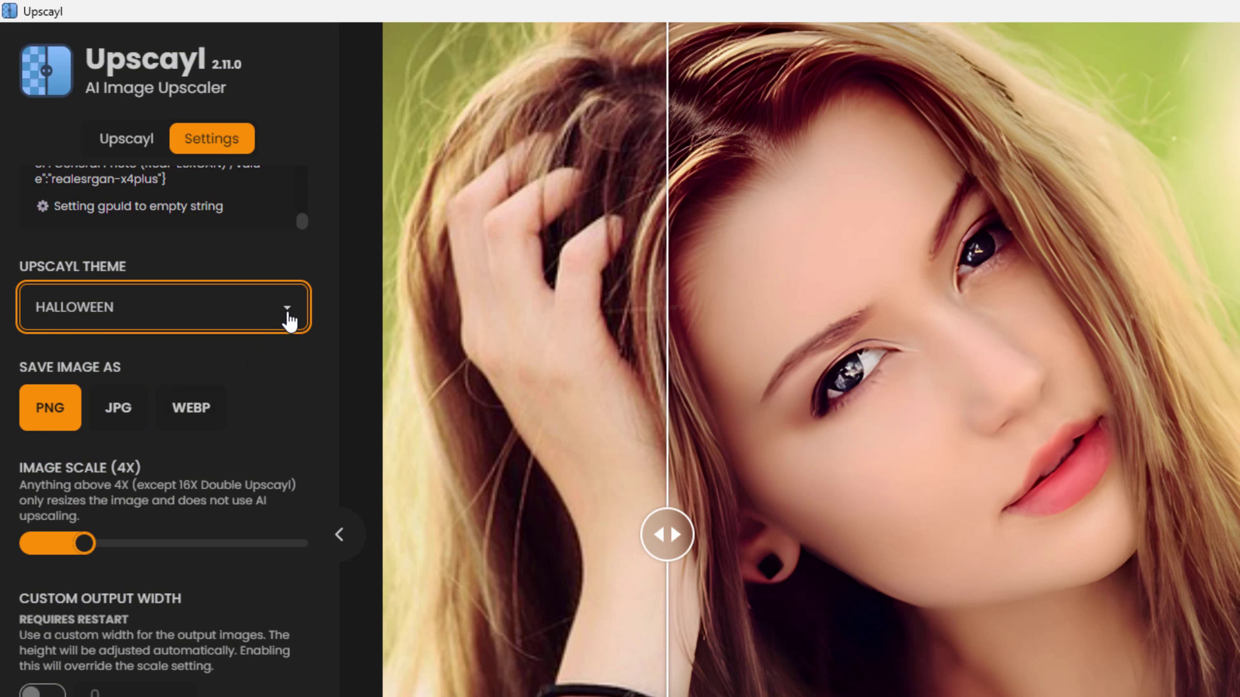
pyautogui.click(288, 317)
pyautogui.click(125, 596)
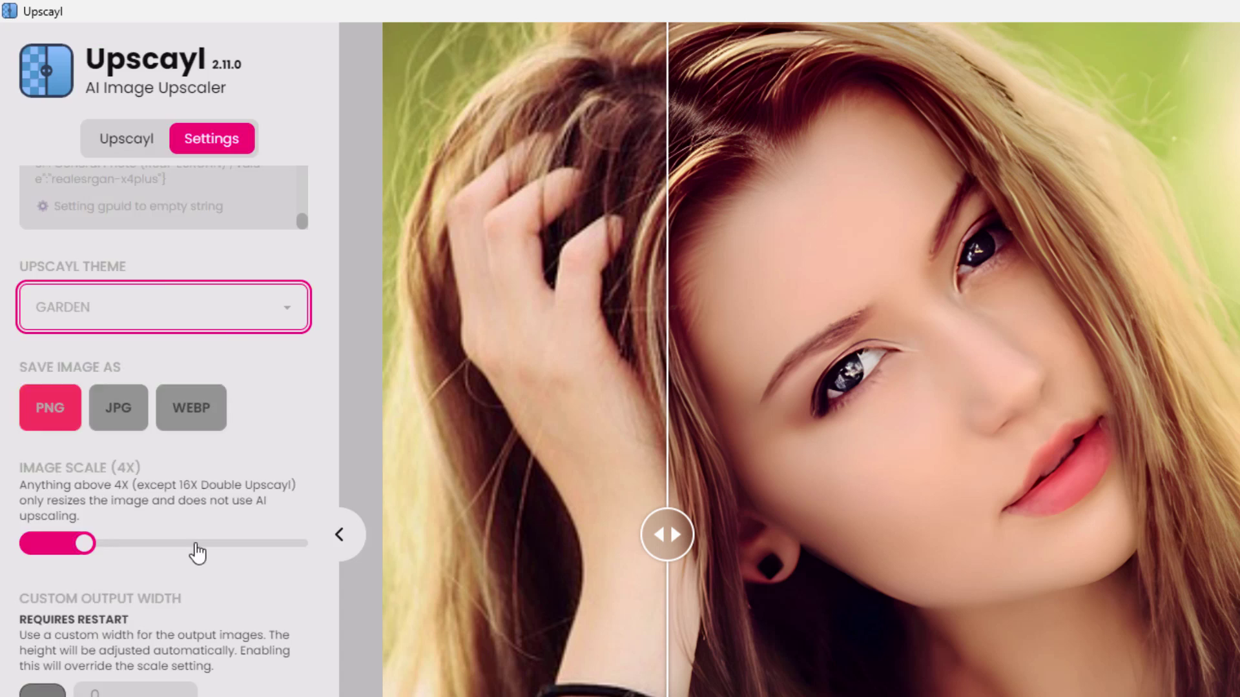
pyautogui.click(288, 310)
pyautogui.click(110, 637)
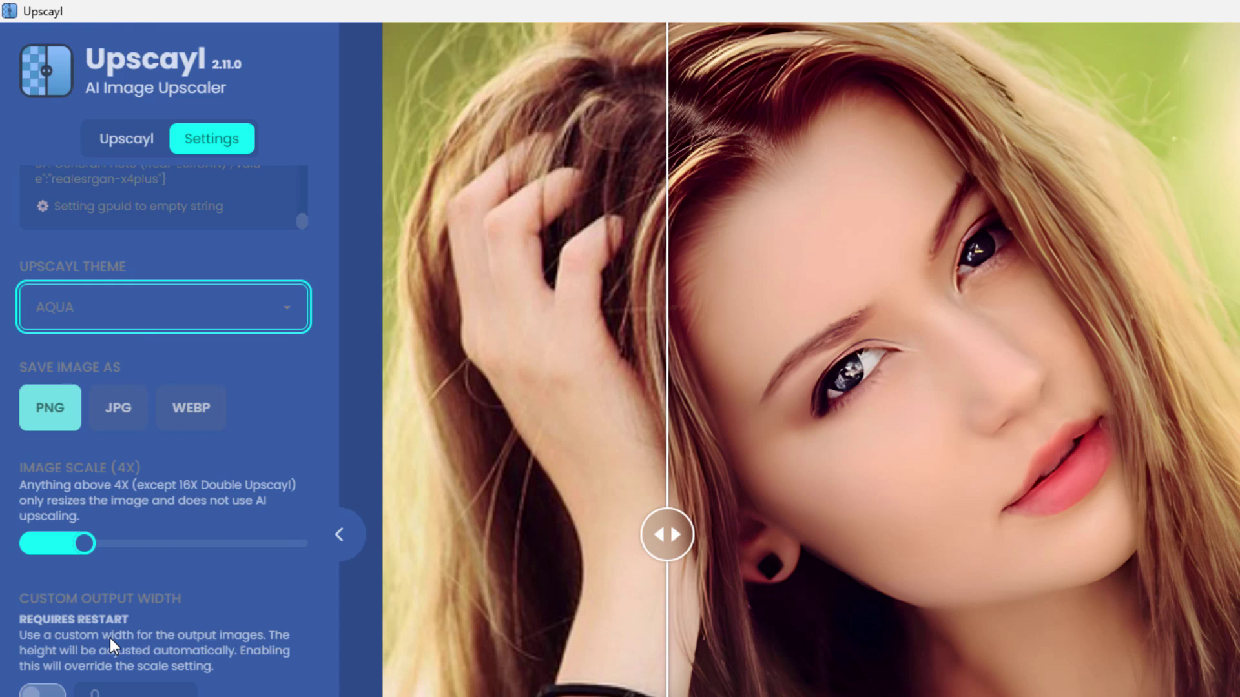
pyautogui.click(292, 312)
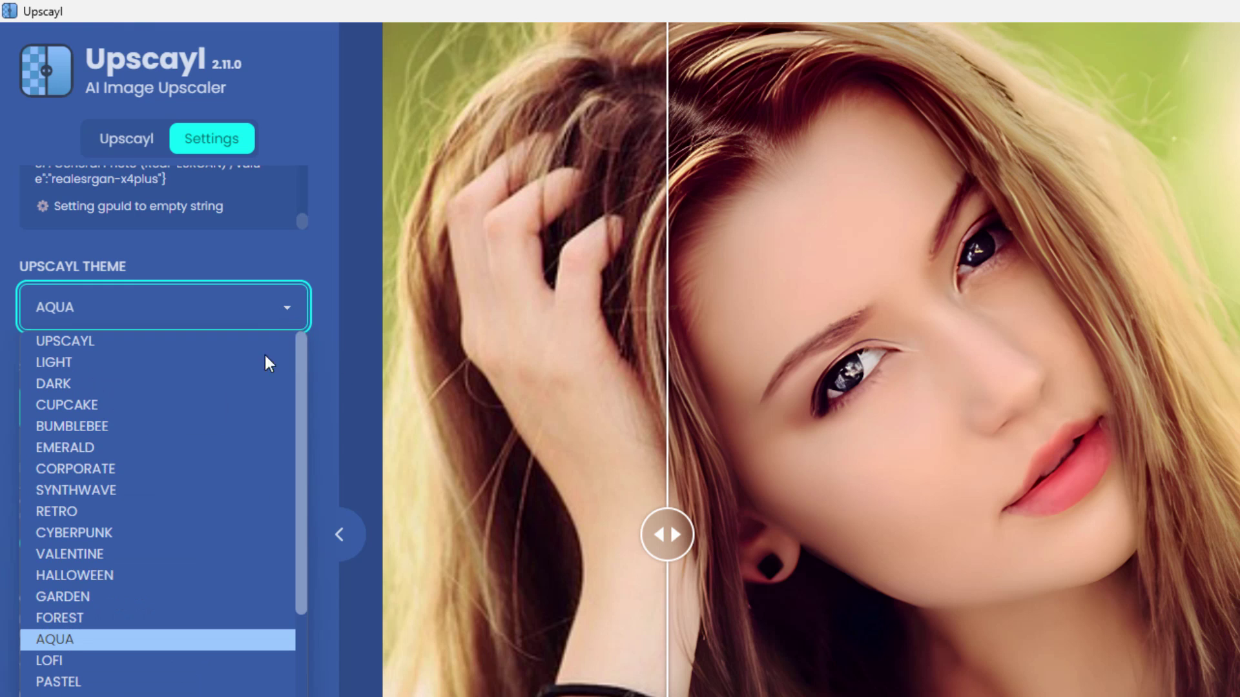
pyautogui.click(172, 340)
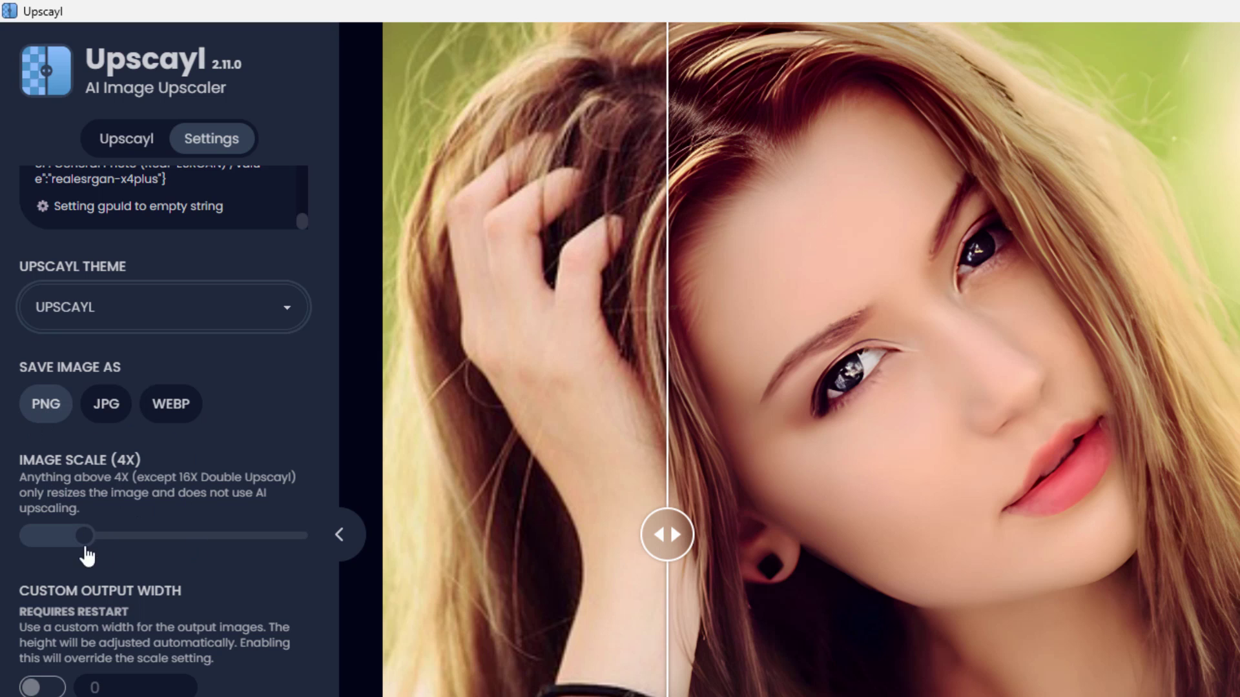
pyautogui.scroll(3, 328, 307)
# Step: Back on the Upscayl tab, reselect General Photo (Real-ESRGAN) in Select Model
pyautogui.click(135, 140)
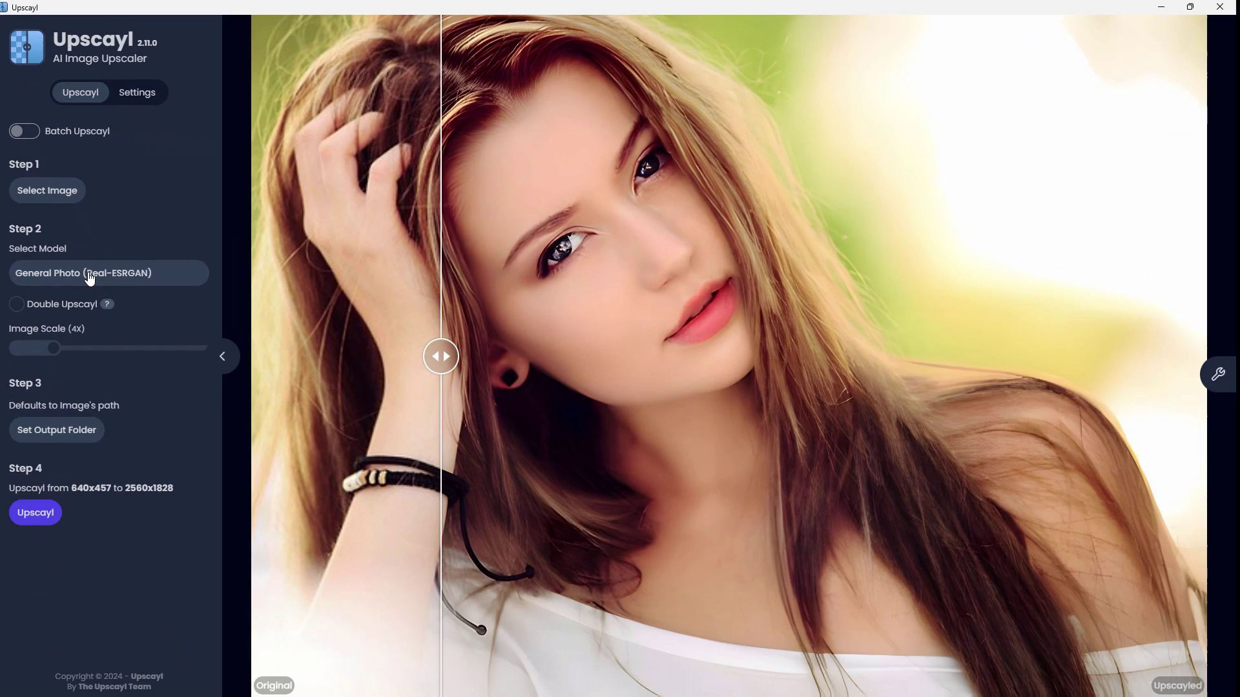
pyautogui.click(139, 414)
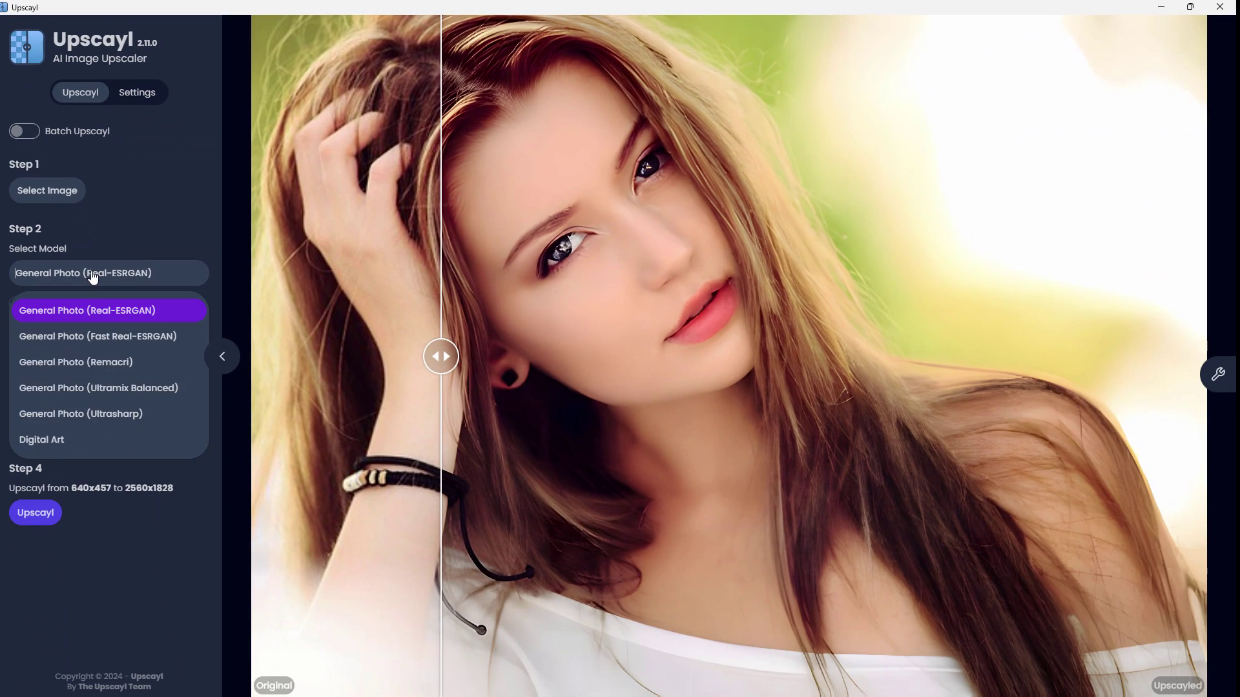
pyautogui.click(145, 242)
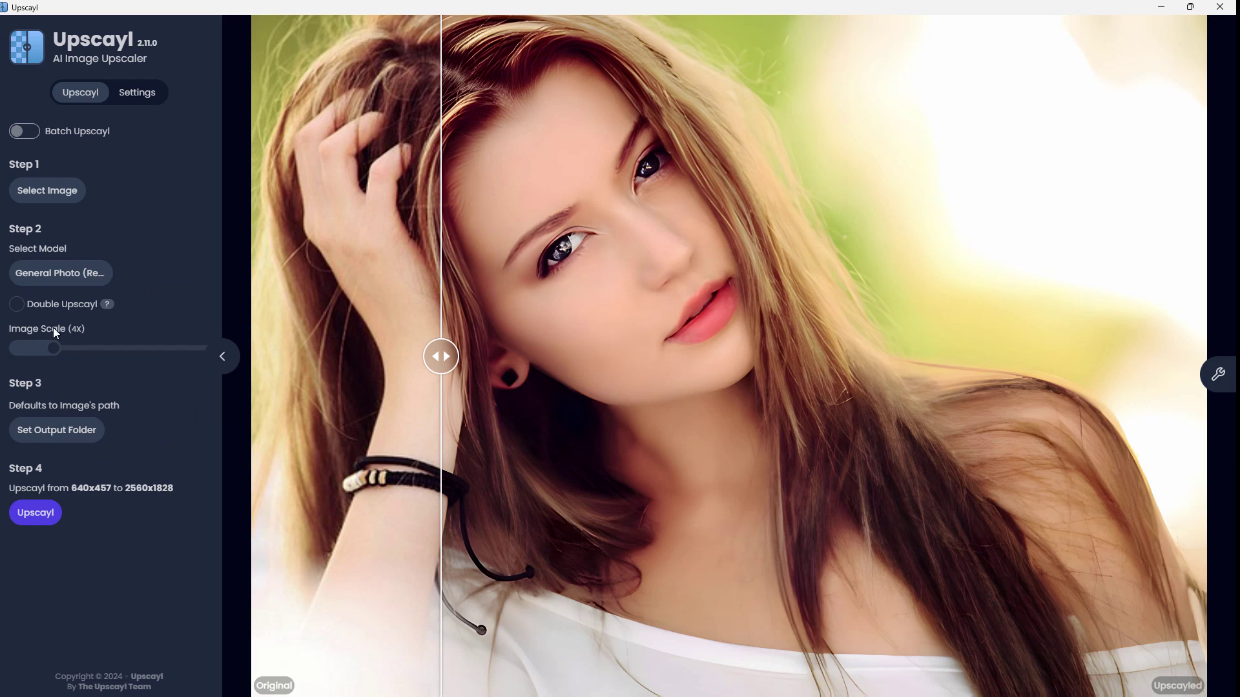